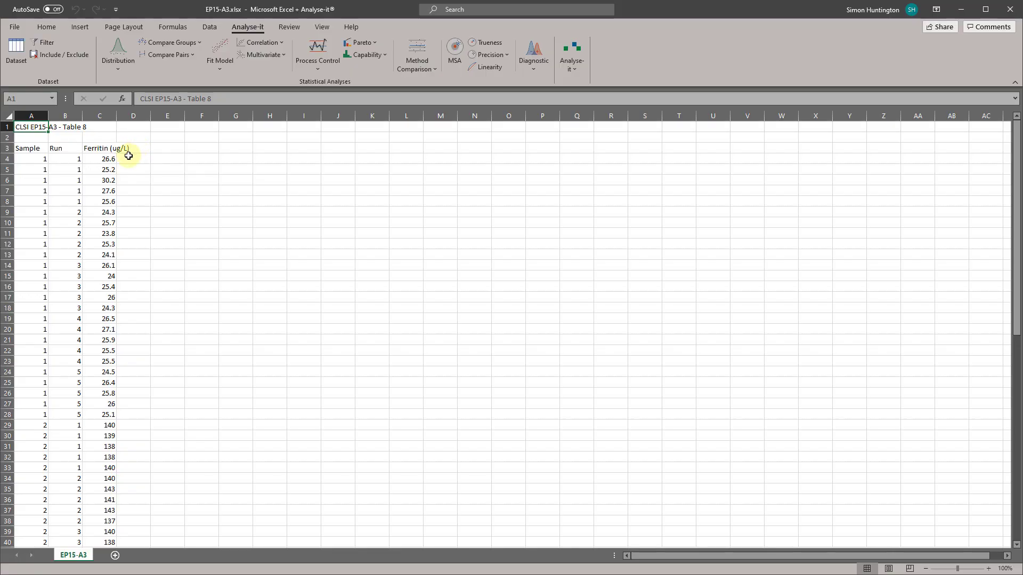
- Start a Simple precision analysis with Ferritin as Y, Run as Factor A, and By Sample
{"action": "left_click", "coordinate": [76, 189]}
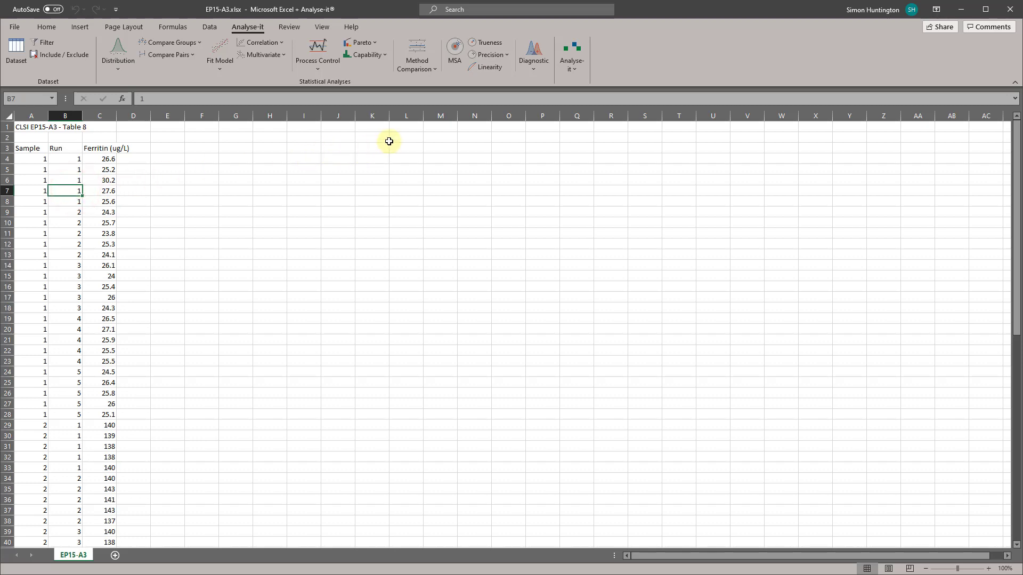
{"action": "left_click", "coordinate": [509, 55]}
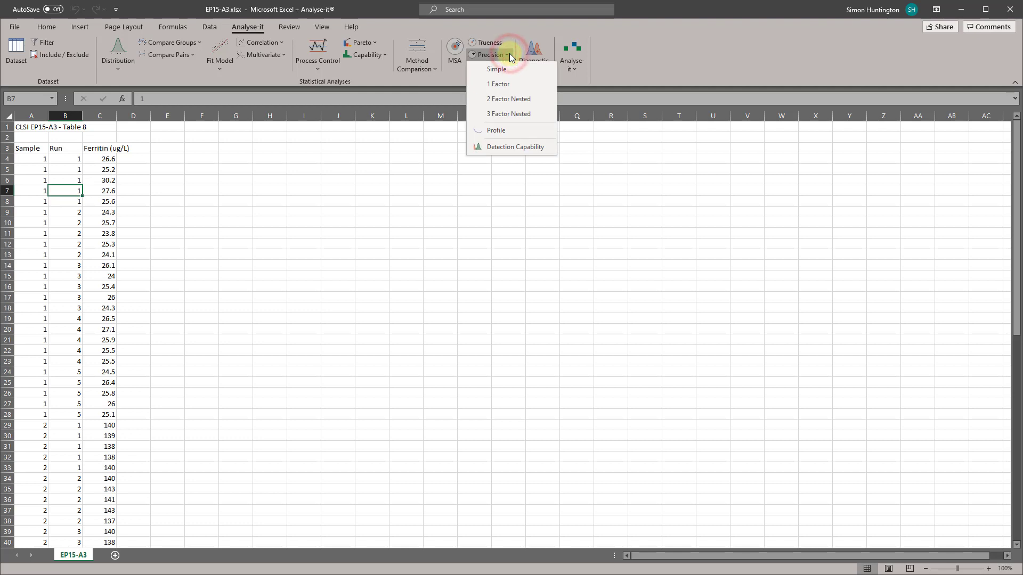
{"action": "left_click", "coordinate": [511, 73]}
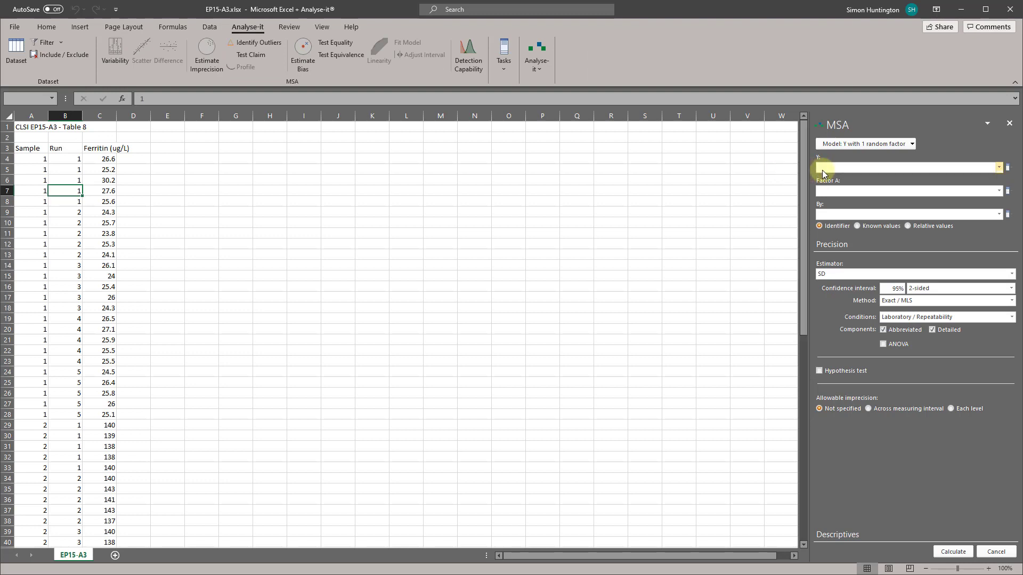
{"action": "left_click", "coordinate": [821, 168]}
{"action": "left_click", "coordinate": [827, 198]}
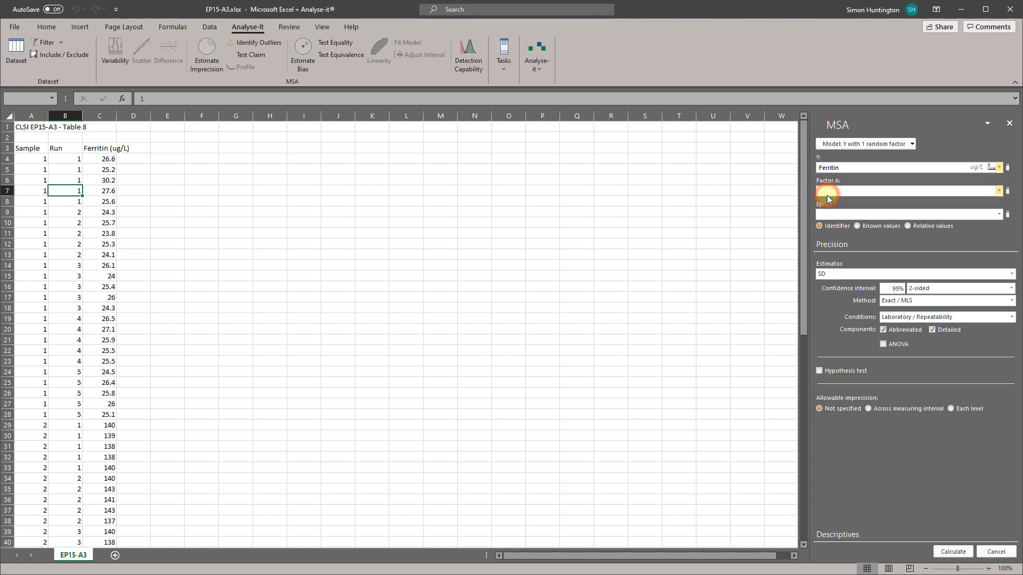
{"action": "left_click", "coordinate": [827, 193]}
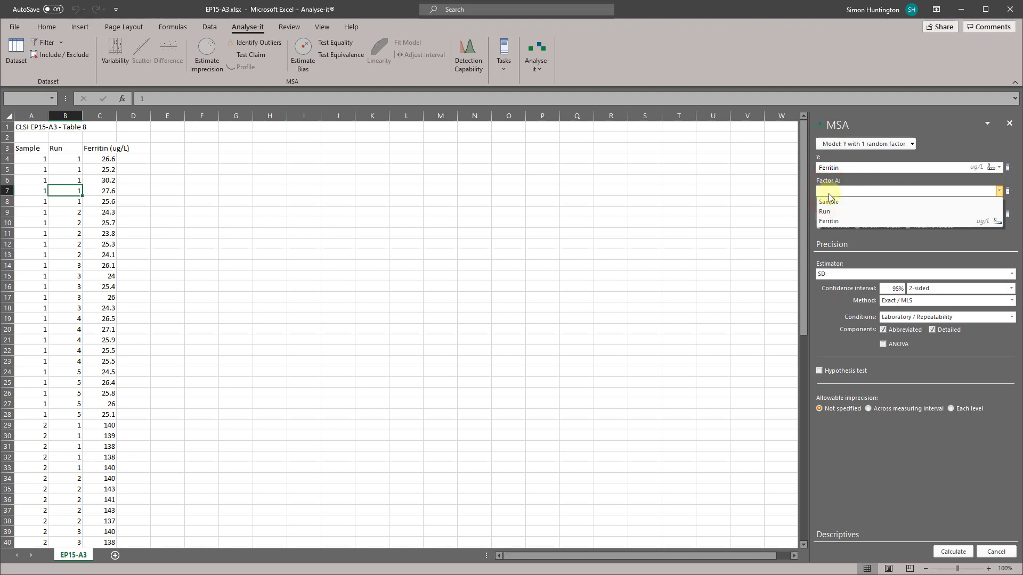
{"action": "left_click", "coordinate": [829, 210]}
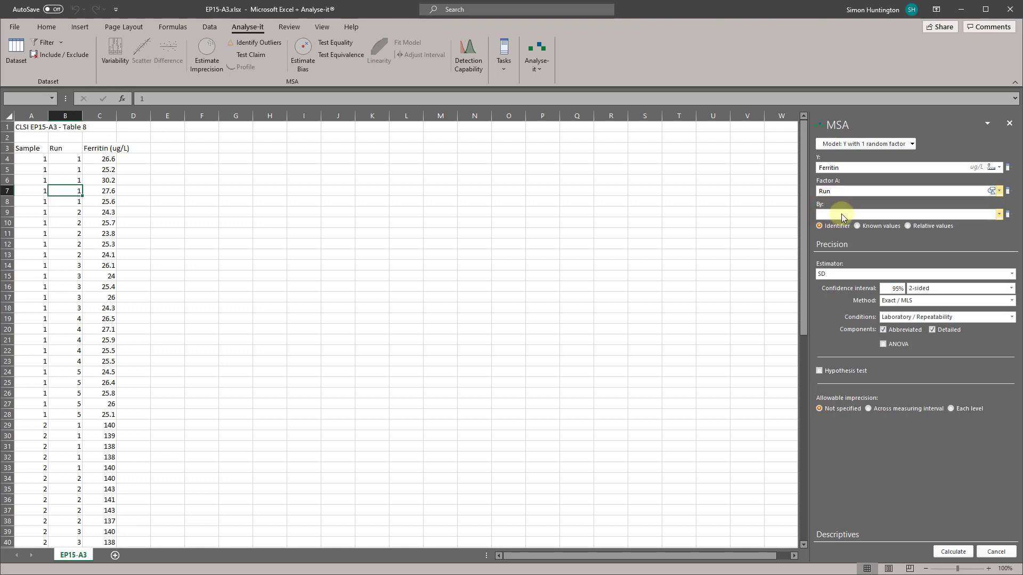
{"action": "left_click", "coordinate": [841, 214]}
{"action": "left_click", "coordinate": [838, 223]}
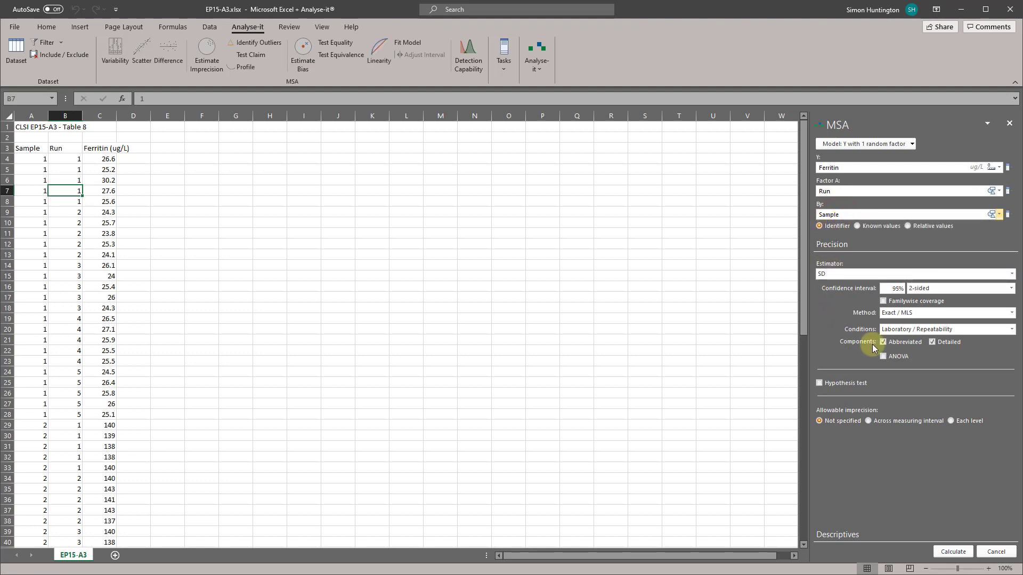
- Drop the detailed components, enable variability plots and outlier identification, and calculate the Ferritin report
{"action": "left_click", "coordinate": [934, 343]}
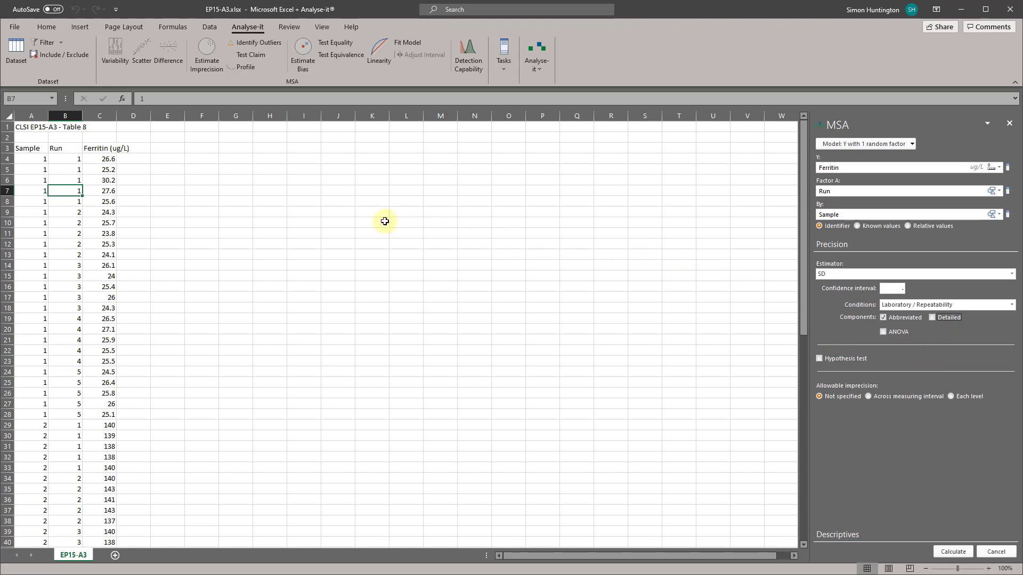
{"action": "left_click", "coordinate": [116, 63]}
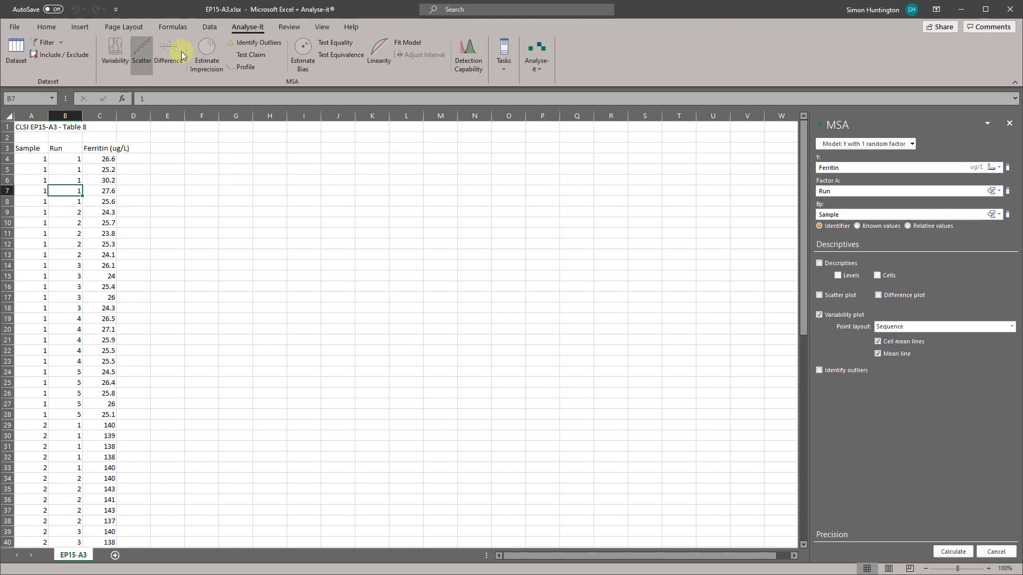
{"action": "left_click", "coordinate": [235, 42]}
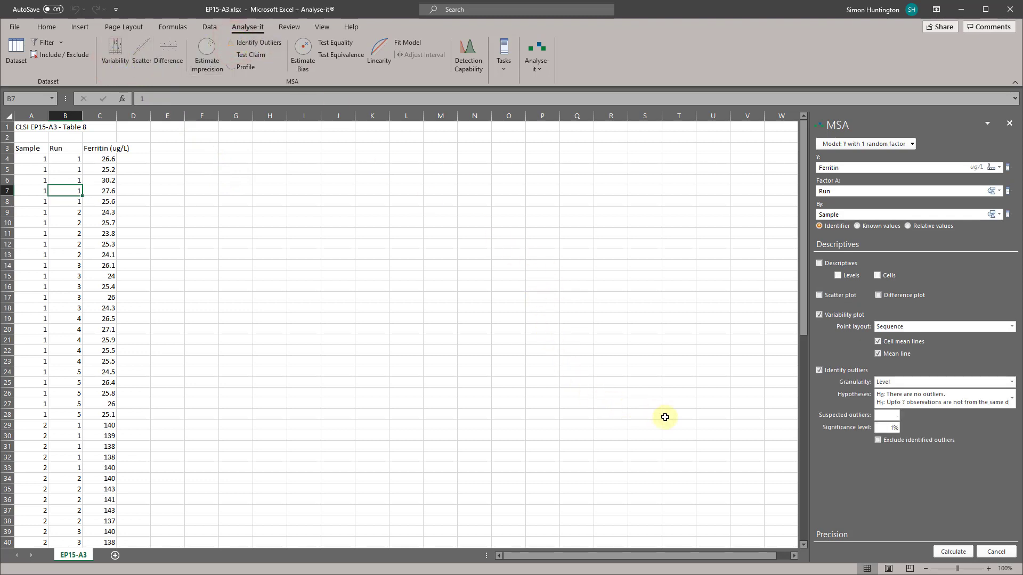
{"action": "left_click", "coordinate": [958, 552]}
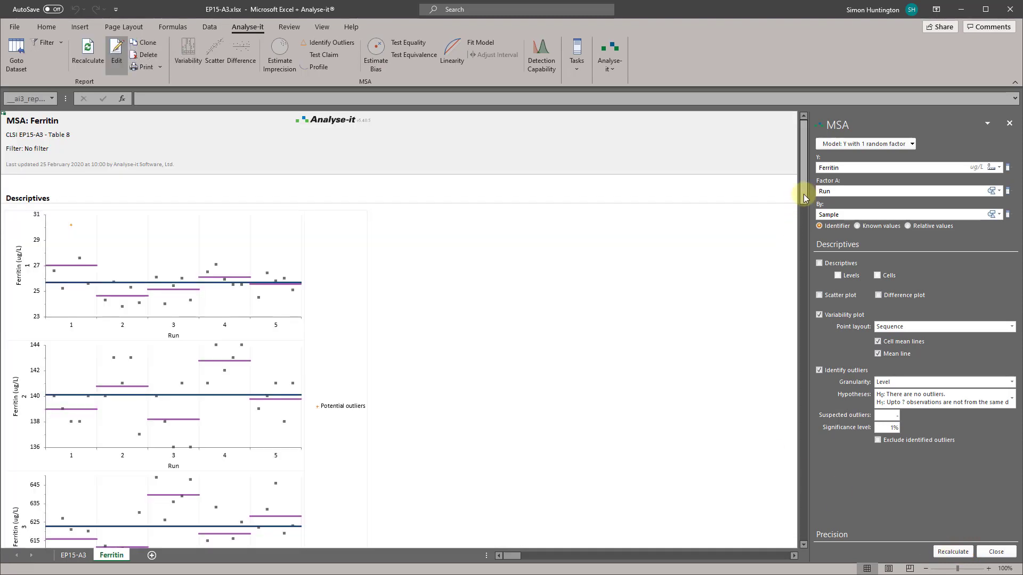
{"action": "left_click_drag", "start_coordinate": [802, 201], "coordinate": [803, 214]}
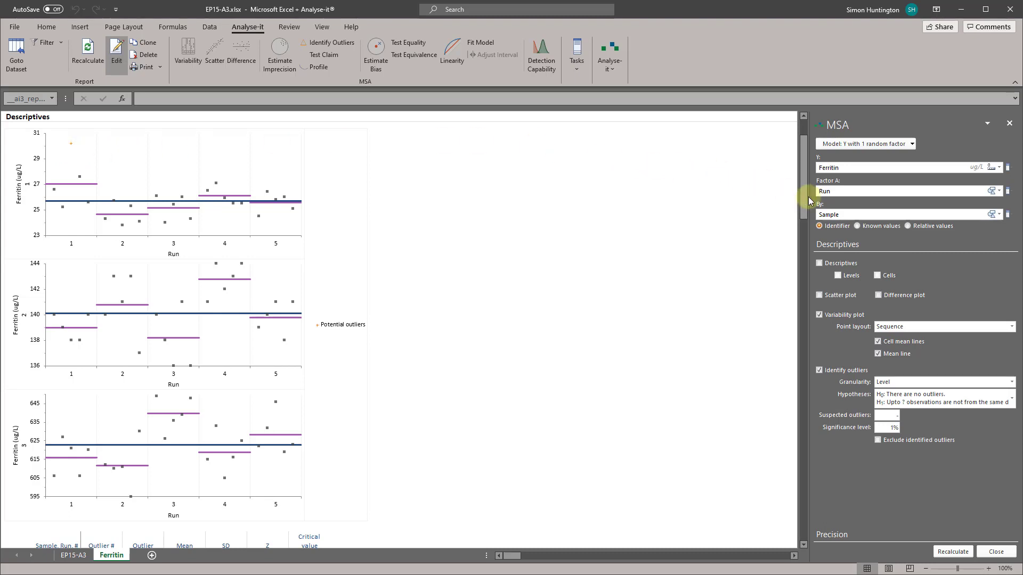
- Scroll down to the Precision table listing repeatability and within-laboratory CVs
{"action": "left_click_drag", "start_coordinate": [808, 198], "coordinate": [808, 243]}
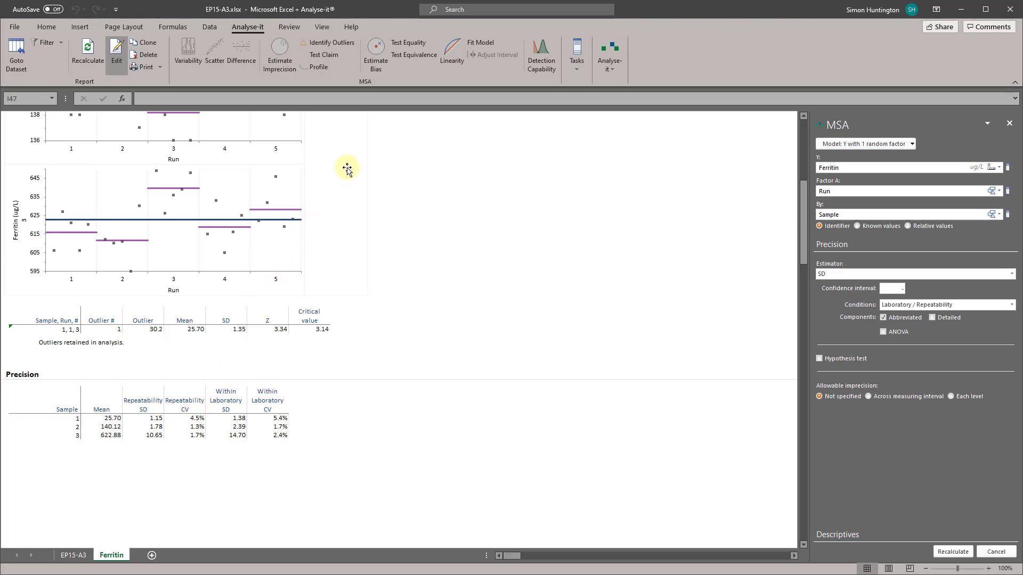
- Enable Test Claim and enter claimed repeatability CVs of 3.3%, 2.0% and 1.6%
{"action": "left_click", "coordinate": [334, 59]}
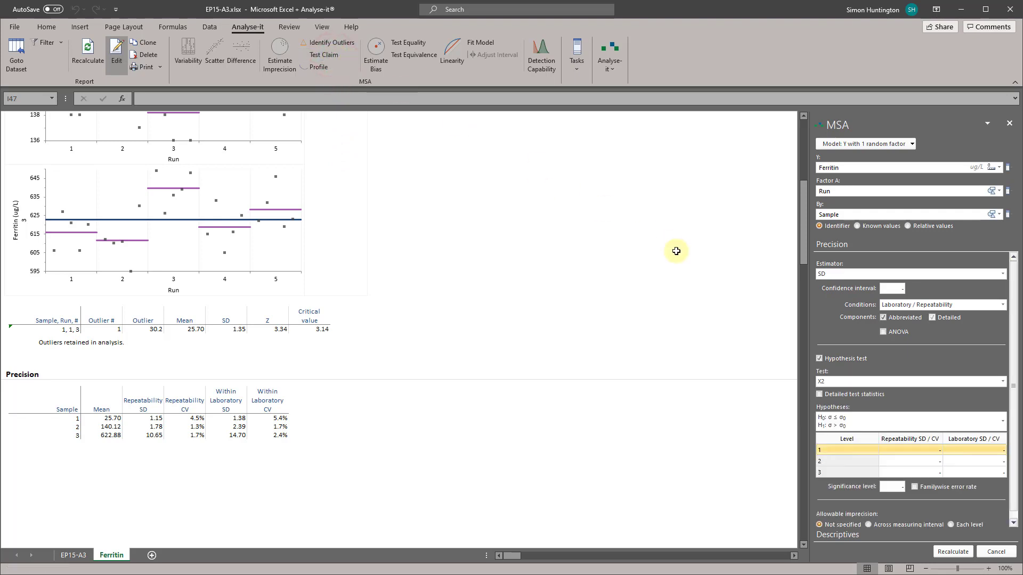
{"action": "left_click", "coordinate": [897, 452]}
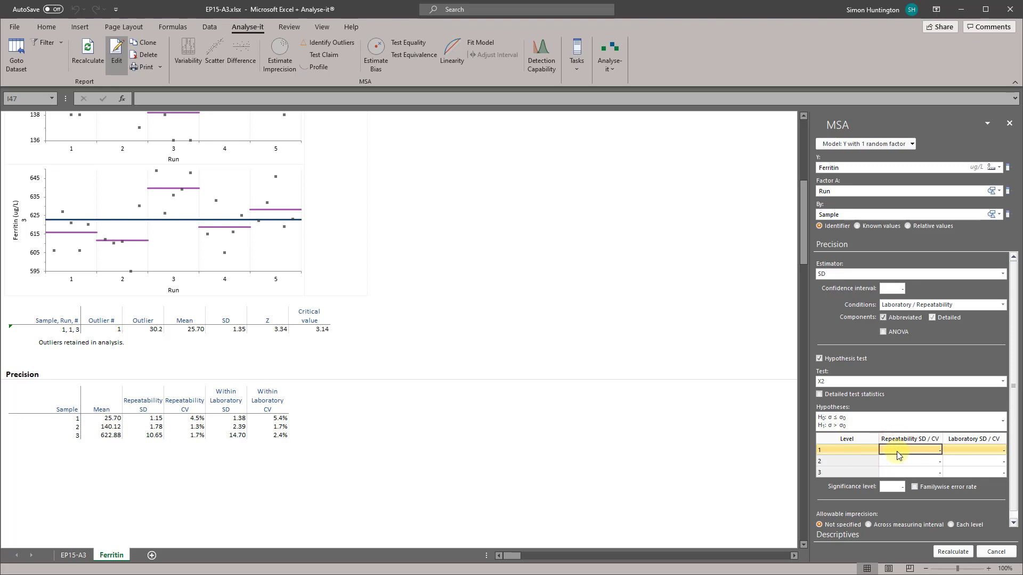
{"action": "type", "text": "3.3%"}
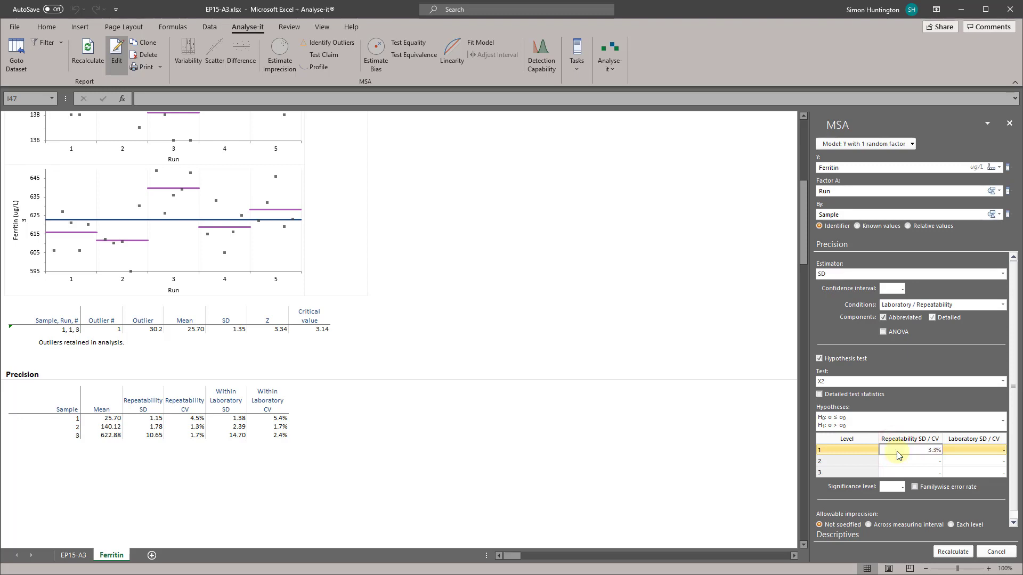
{"action": "key", "text": "Return"}
{"action": "type", "text": "2.0%"}
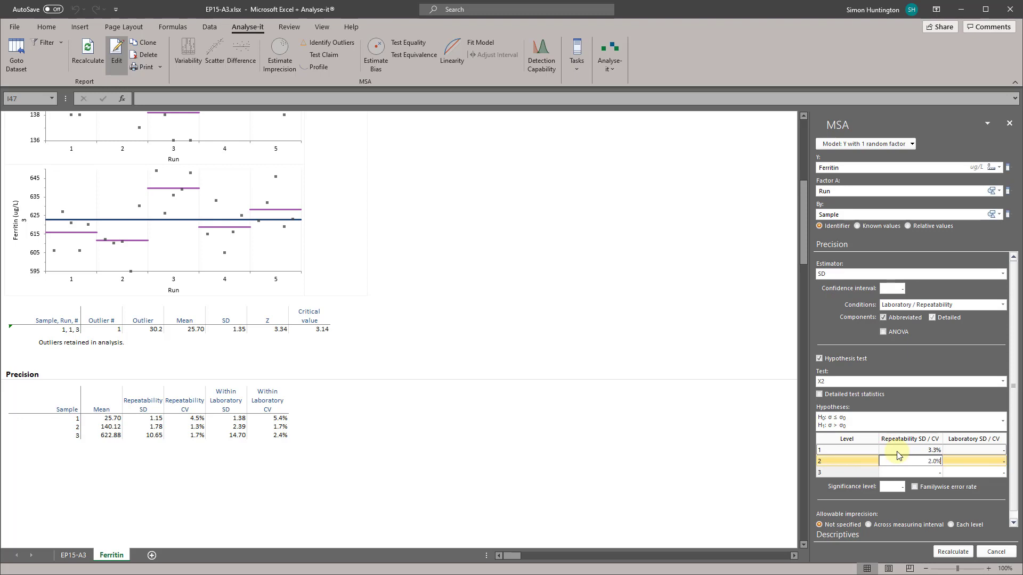
{"action": "key", "text": "Return"}
{"action": "type", "text": "1.6"}
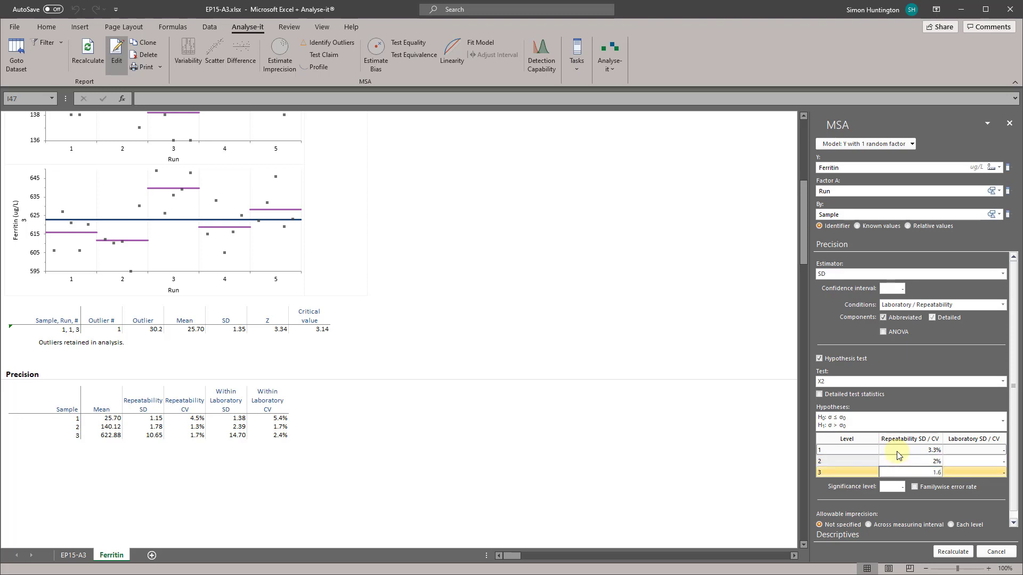
{"action": "type", "text": "%"}
{"action": "key", "text": "Return"}
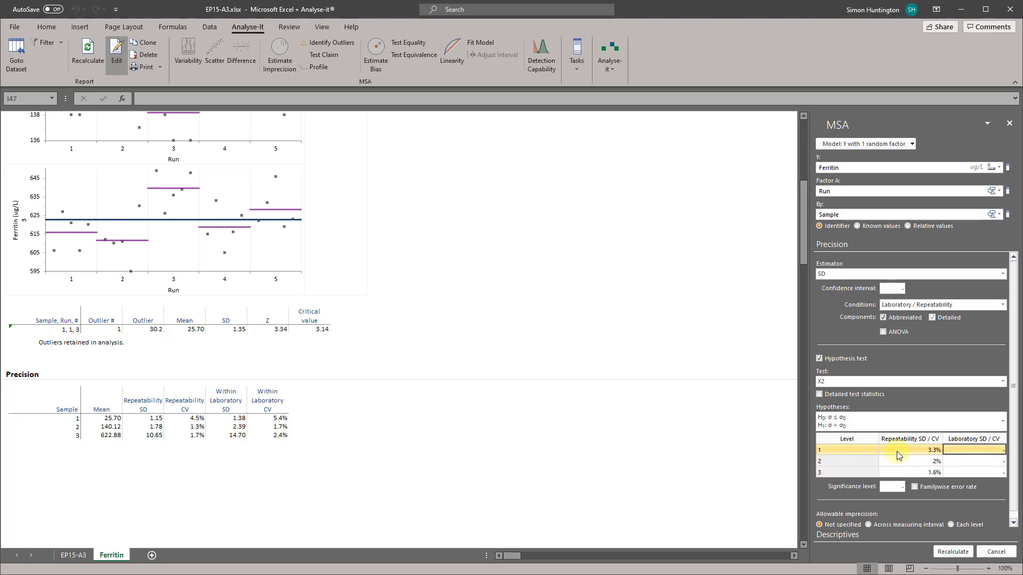
- Enter claimed laboratory CVs of 5.3%, 3.4% and 2.8%, and turn on familywise error rate
{"action": "type", "text": "5.3"}
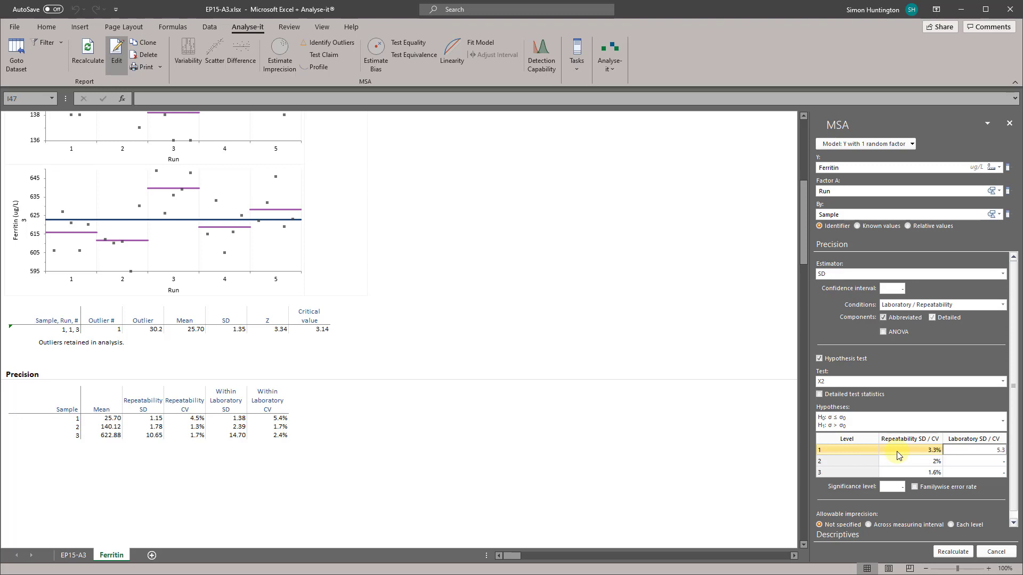
{"action": "type", "text": "%"}
{"action": "key", "text": "Return"}
{"action": "type", "text": "3.4"}
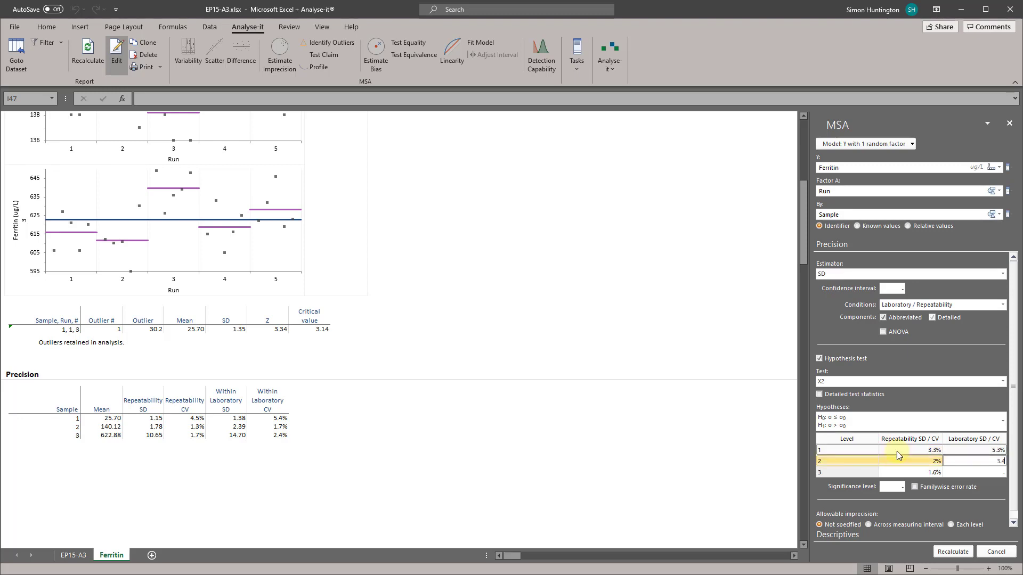
{"action": "type", "text": "%"}
{"action": "key", "text": "Return"}
{"action": "type", "text": "2"}
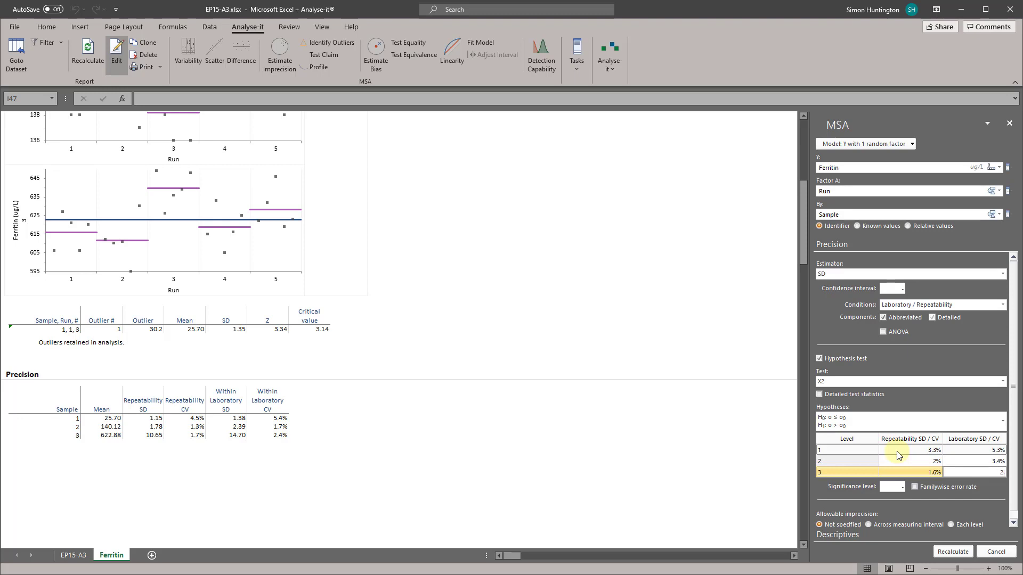
{"action": "type", "text": ".8%"}
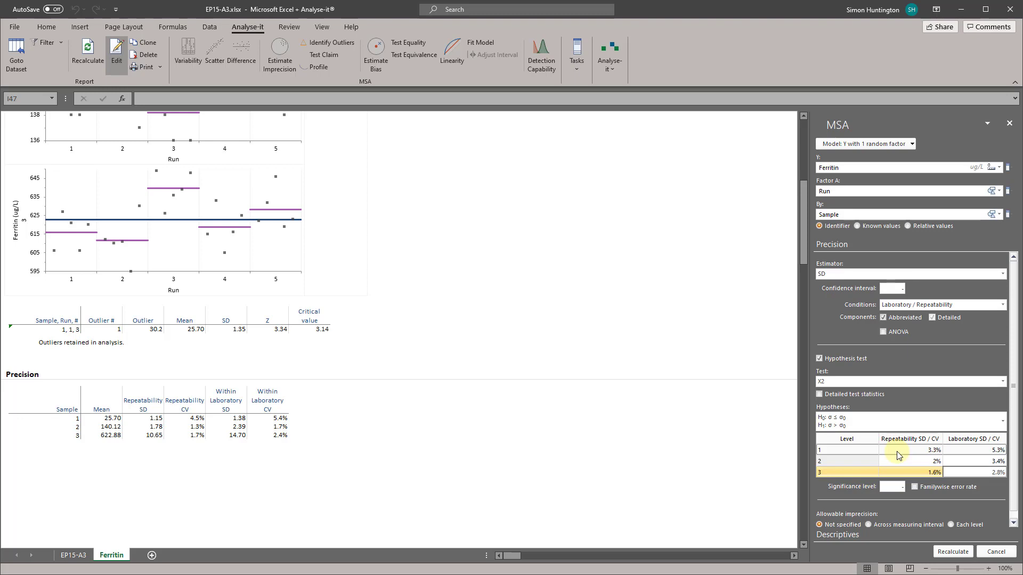
{"action": "left_click", "coordinate": [895, 487]}
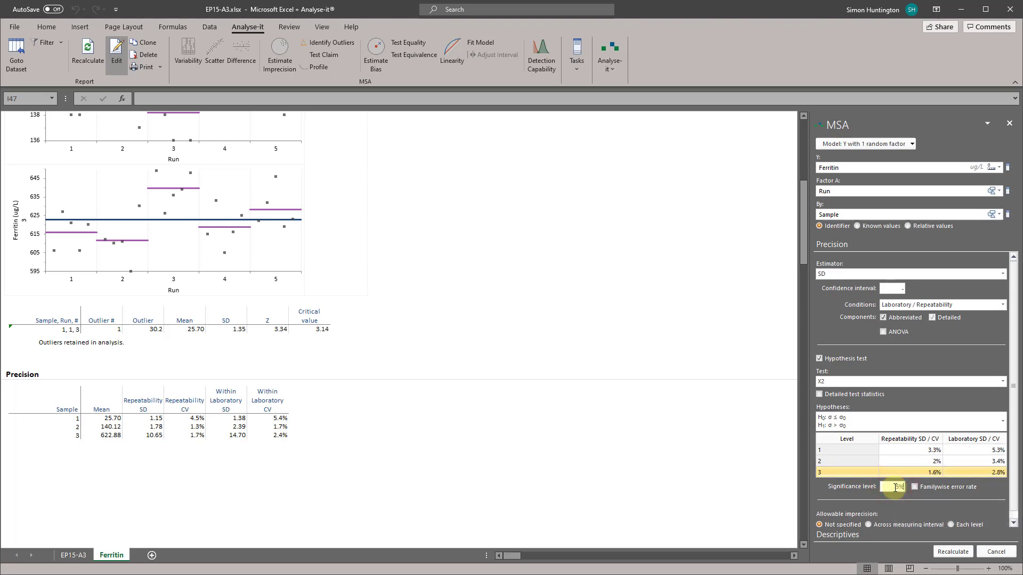
{"action": "left_click", "coordinate": [914, 487]}
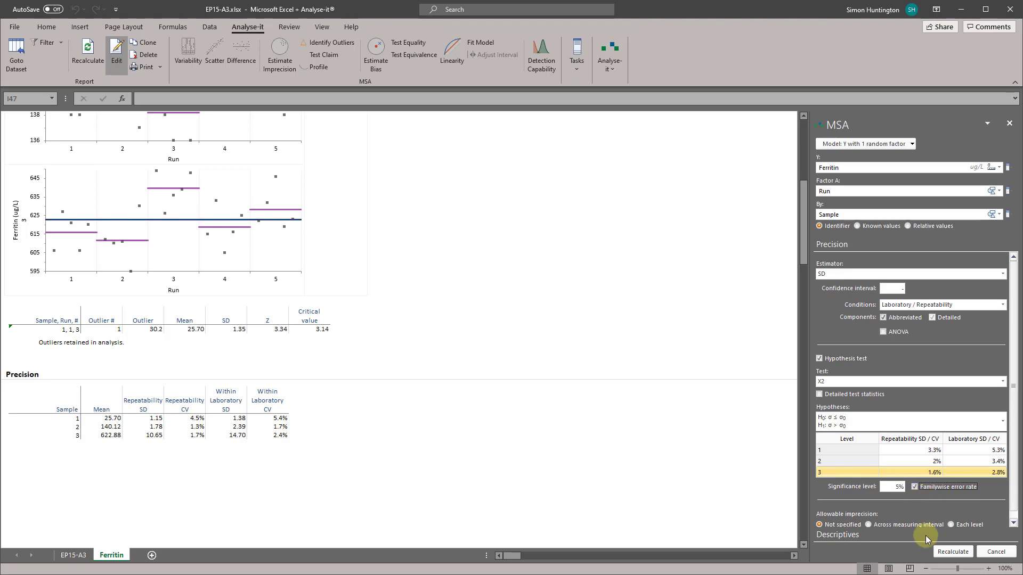
- Recalculate the report and scroll to the per-sample claim tests, where Sample 1 repeatability fails (p=0.0119)
{"action": "left_click", "coordinate": [950, 553]}
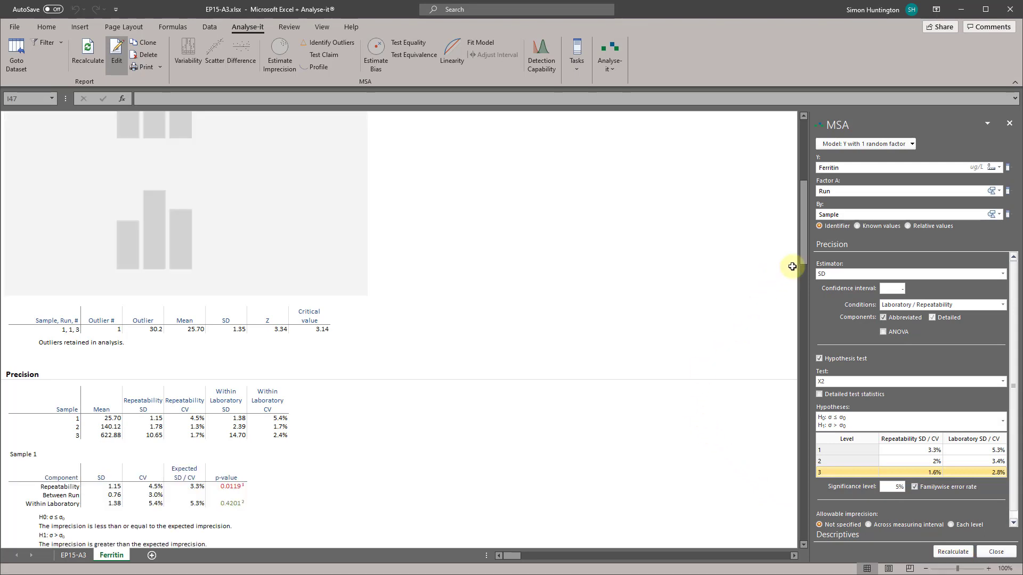
{"action": "left_click_drag", "start_coordinate": [804, 251], "coordinate": [804, 308]}
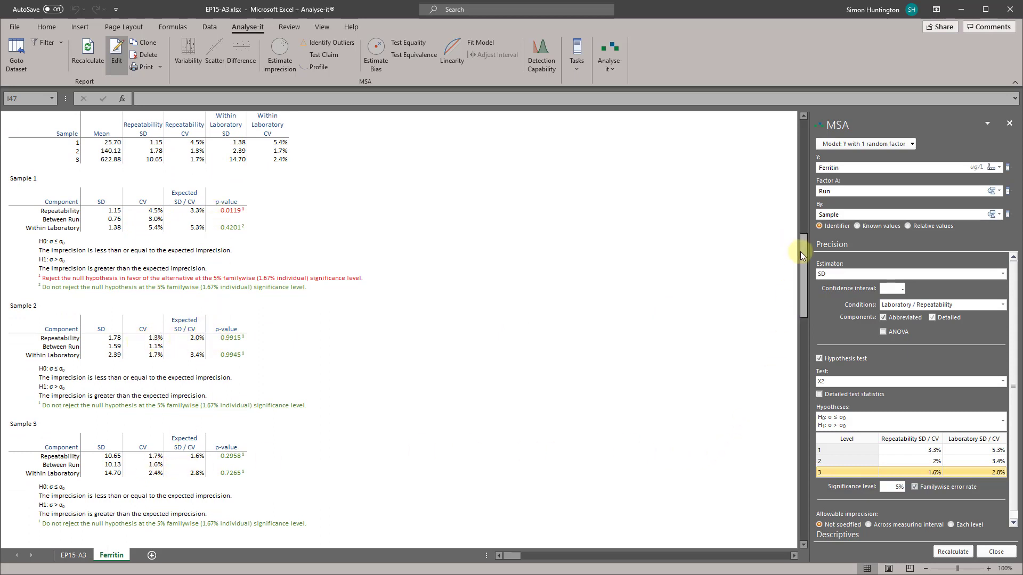
{"action": "left_click_drag", "start_coordinate": [801, 251], "coordinate": [803, 250]}
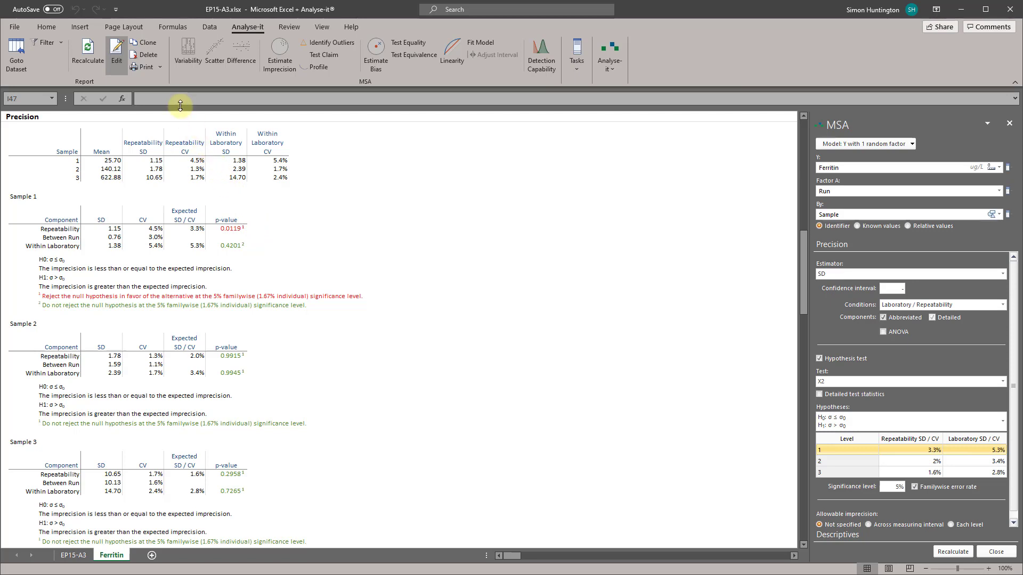
- Clone the Ferritin analysis and tick Exclude identified outliers under Descriptives
{"action": "left_click", "coordinate": [152, 47]}
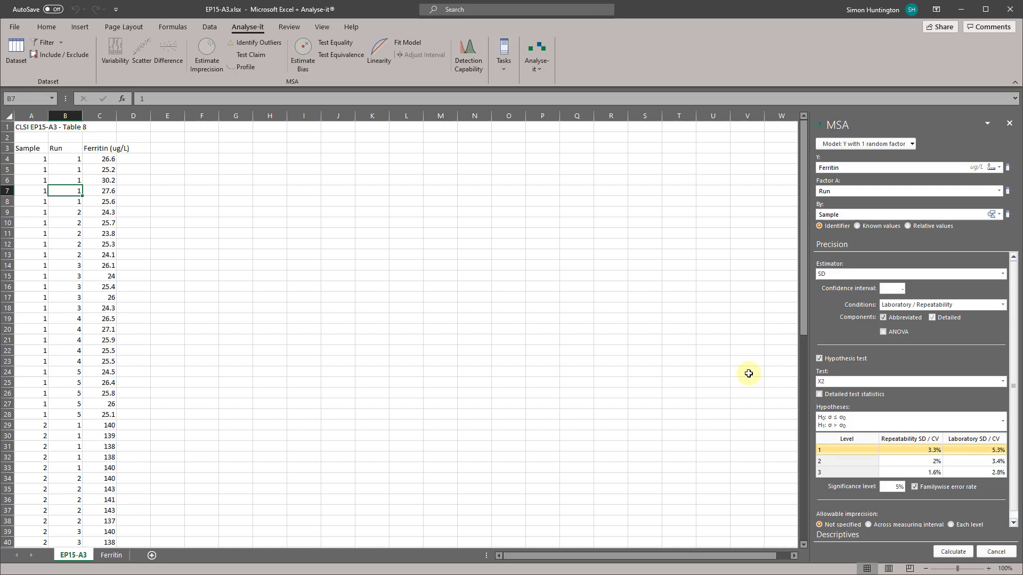
{"action": "left_click", "coordinate": [835, 535]}
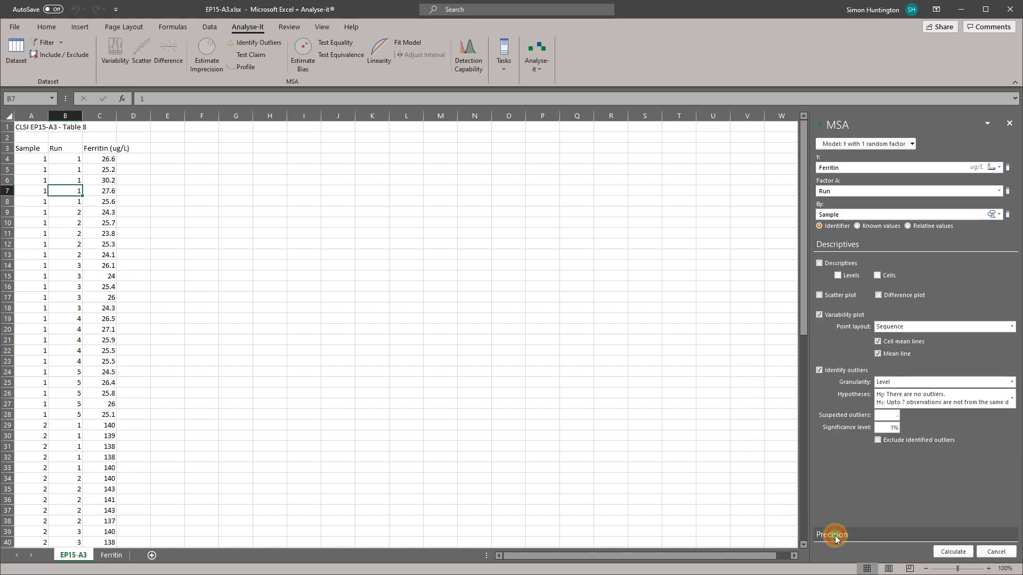
{"action": "left_click", "coordinate": [877, 440]}
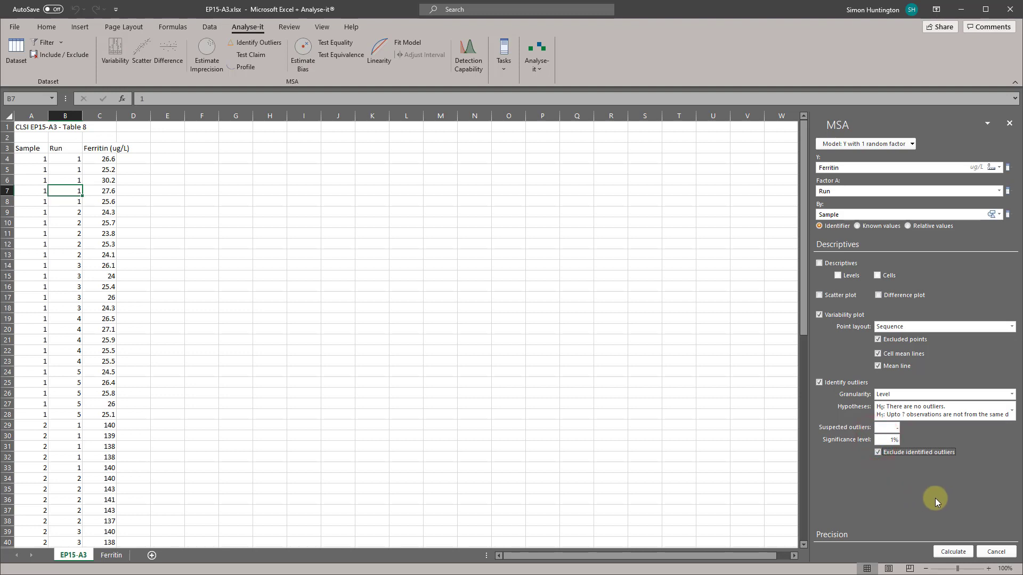
- Calculate the Ferritin 1 report and scroll to Precision, showing Sample 1 CV 3.4% (p=0.4023)
{"action": "left_click", "coordinate": [952, 551]}
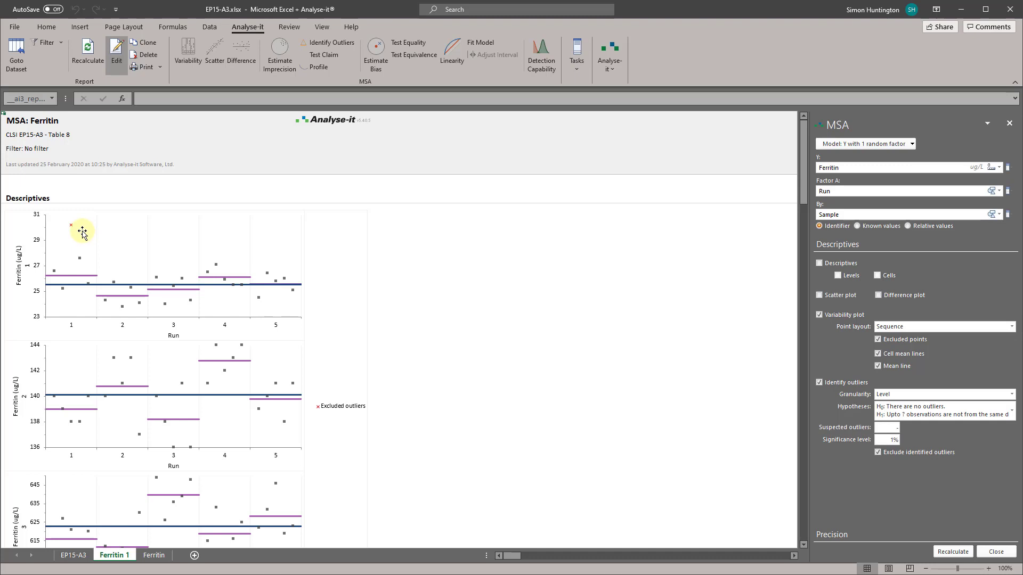
{"action": "left_click_drag", "start_coordinate": [803, 192], "coordinate": [801, 299]}
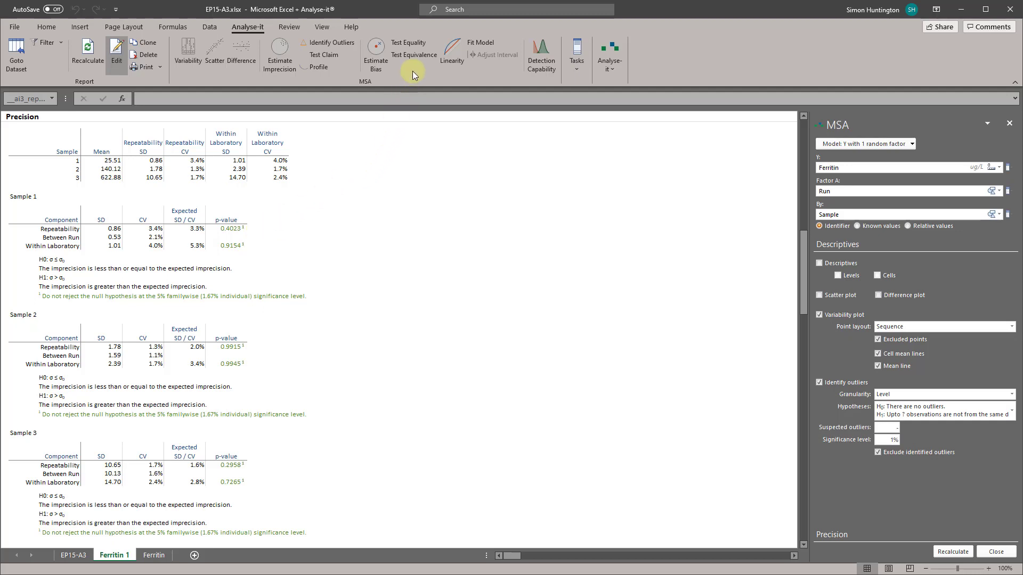
- Enable Test Equality and enter assigned values 25, 142.5 and 650 for samples 1–3
{"action": "left_click", "coordinate": [417, 42]}
{"action": "left_click", "coordinate": [979, 262]}
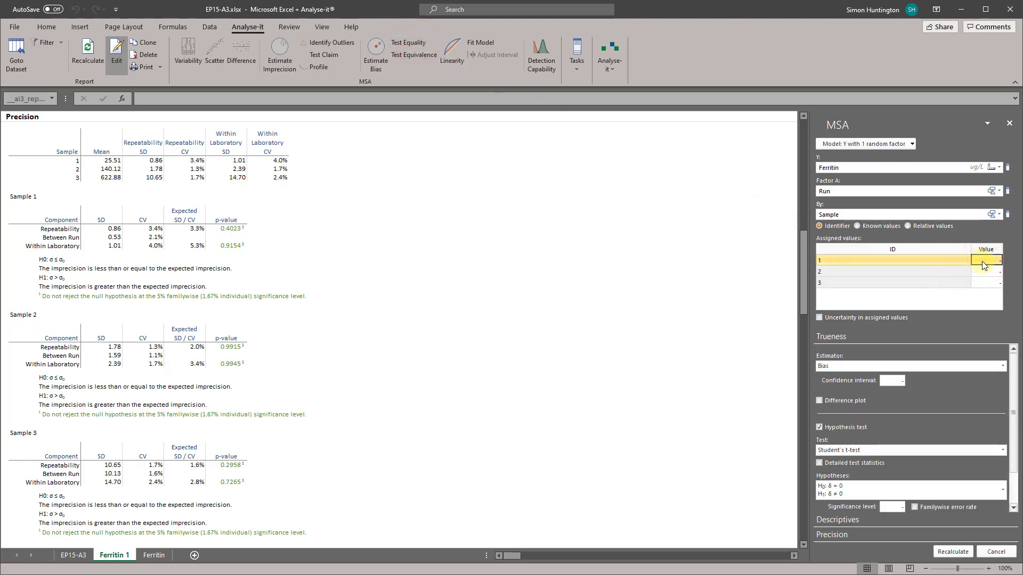
{"action": "key", "text": "Return"}
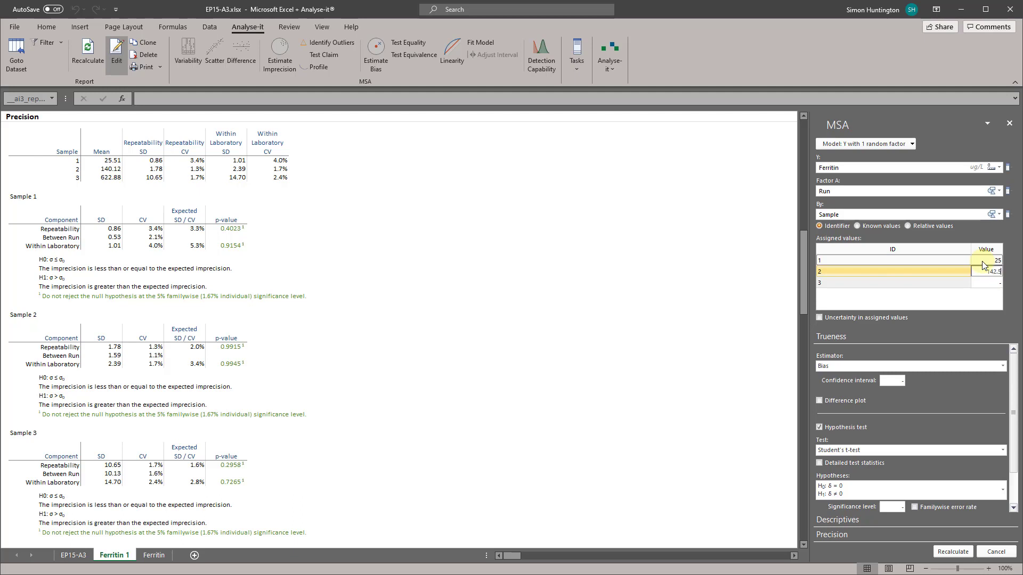
{"action": "type", "text": "142.5"}
{"action": "key", "text": "Return"}
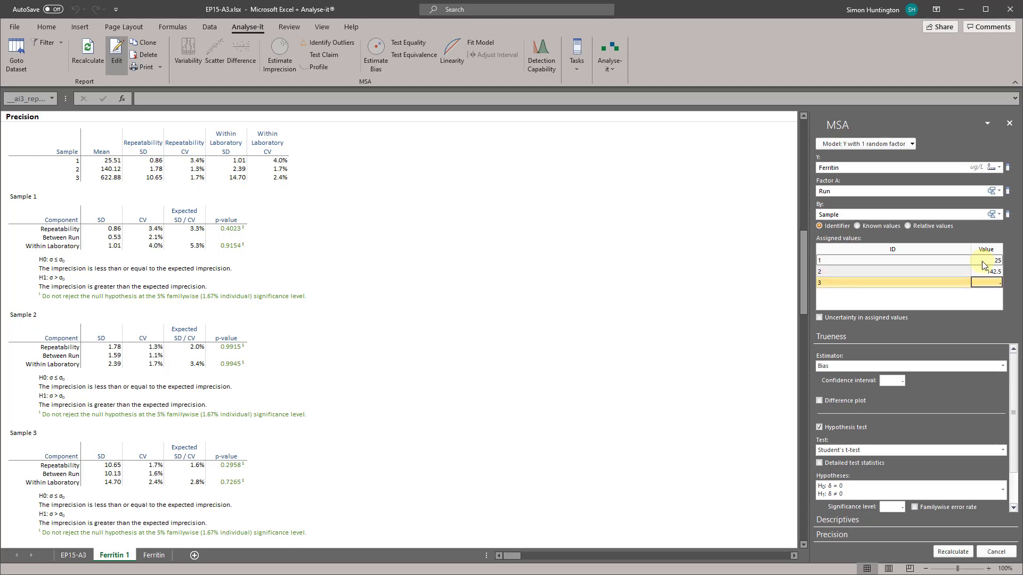
{"action": "type", "text": "650"}
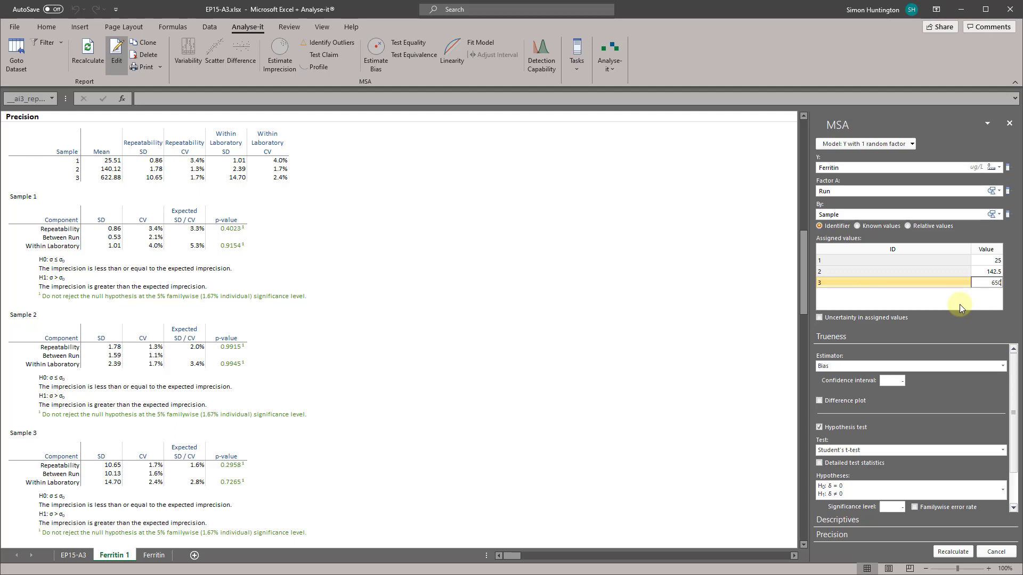
- Add assigned-value uncertainty, giving sample 2 an SE of 0.69 with 42 DF
{"action": "left_click", "coordinate": [894, 318]}
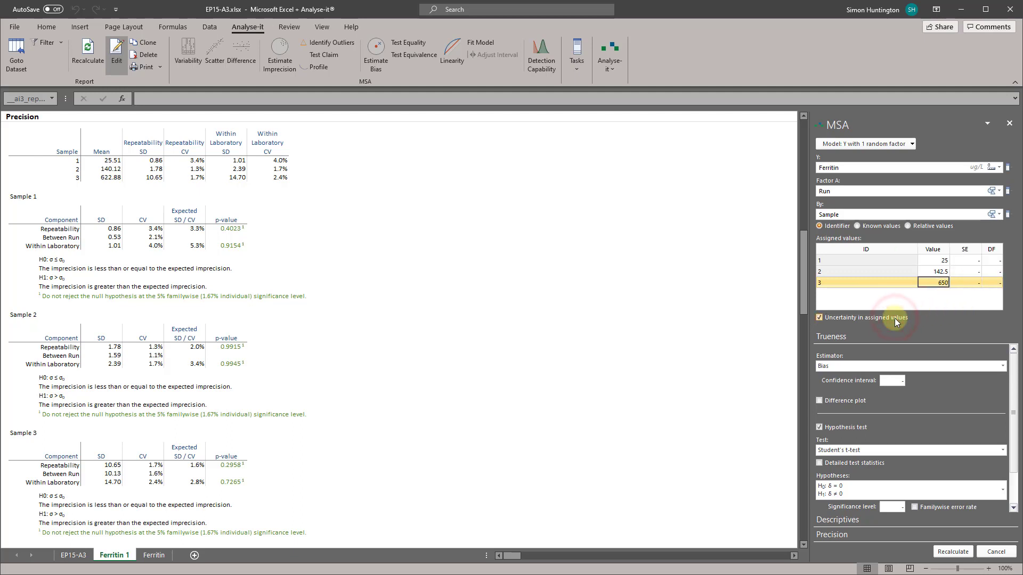
{"action": "left_click", "coordinate": [963, 273]}
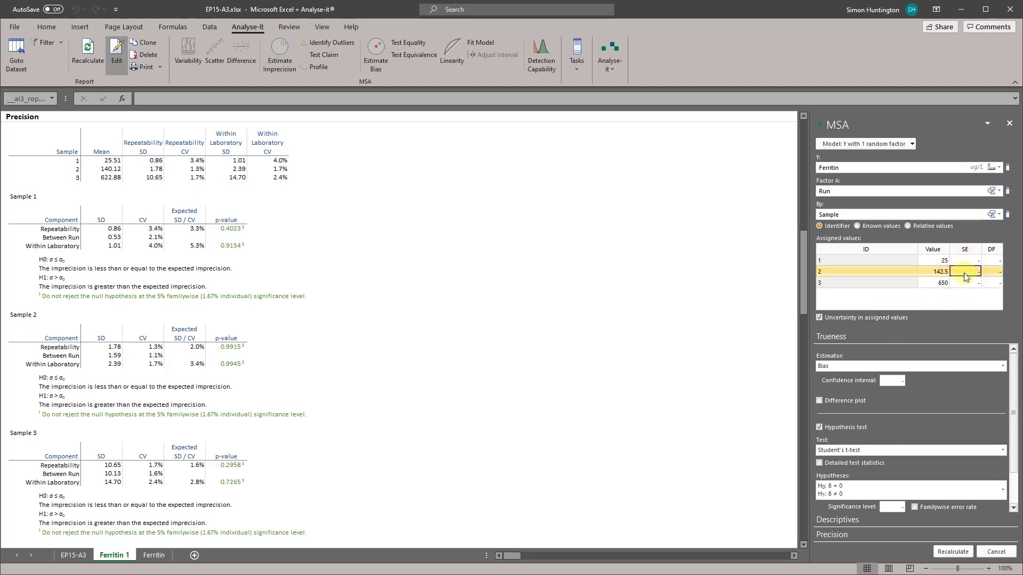
{"action": "type", "text": "0.65"}
{"action": "key", "text": "Tab"}
{"action": "type", "text": "42"}
{"action": "key", "text": "Tab"}
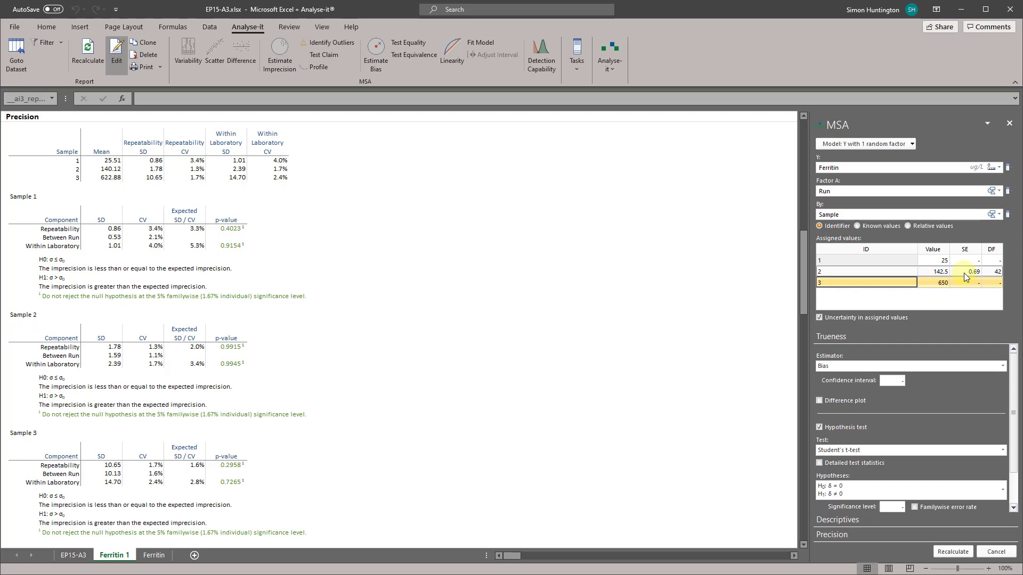
- Set the bias test significance level to 5% with familywise error rate
{"action": "left_click", "coordinate": [889, 505]}
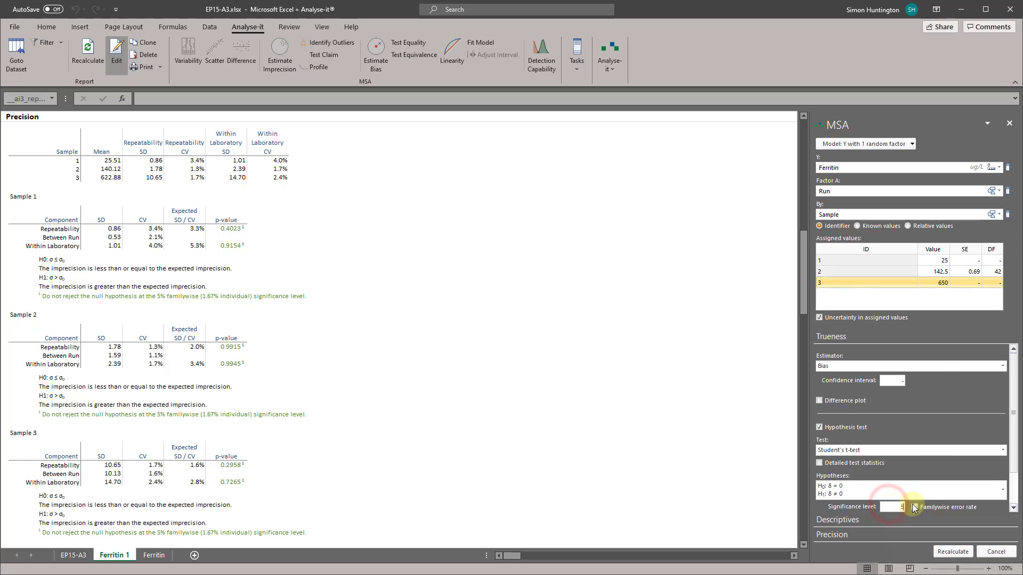
{"action": "type", "text": "5"}
{"action": "left_click", "coordinate": [915, 507]}
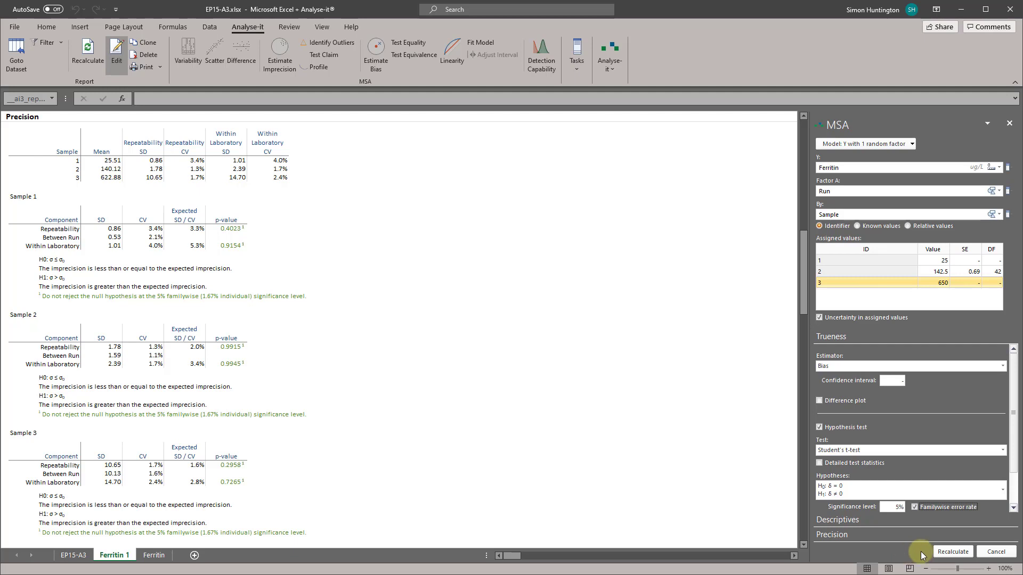
- Recalculate and scroll to the Trueness table, where only the 650 level shows significant bias
{"action": "left_click", "coordinate": [946, 553]}
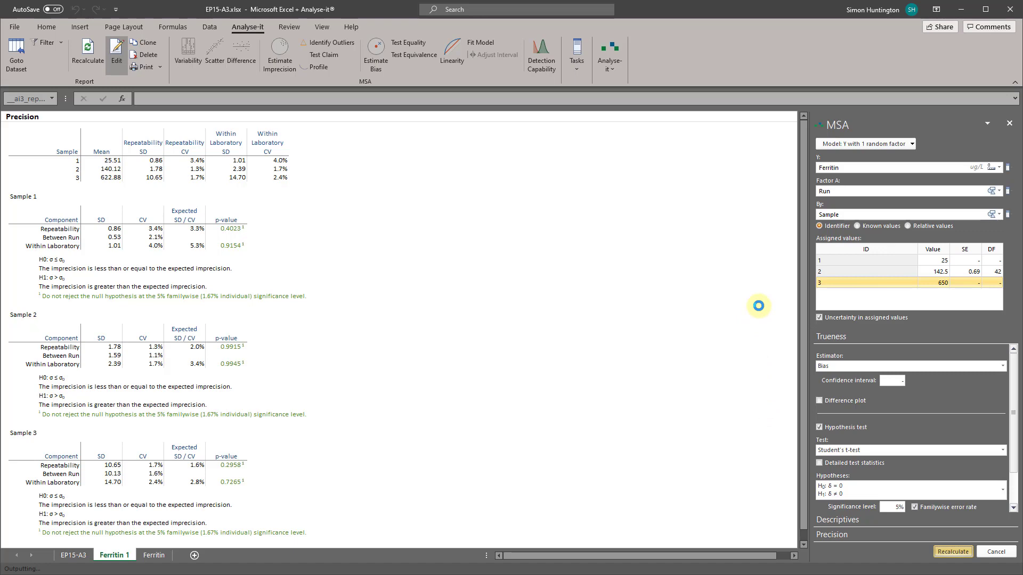
{"action": "left_click_drag", "start_coordinate": [803, 283], "coordinate": [794, 320]}
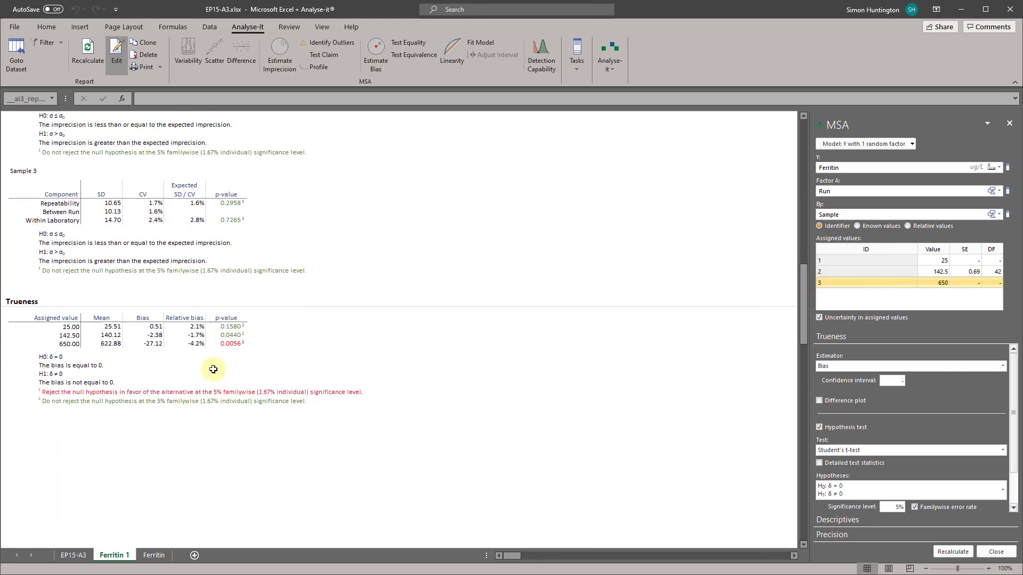